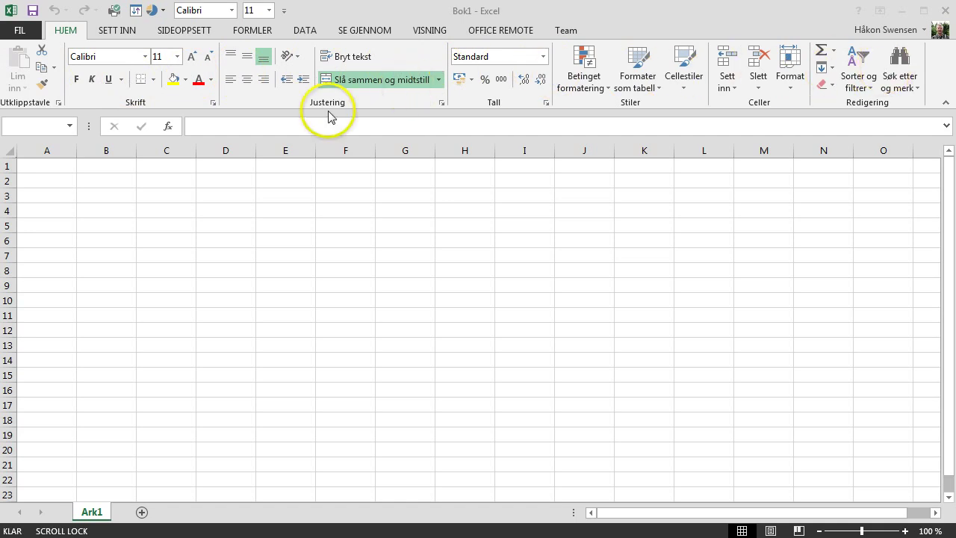
- Practise selecting columns A–C, rows 1–4, column A, row 2, and cells A1 and B2
{"action": "left_click", "coordinate": [198, 128]}
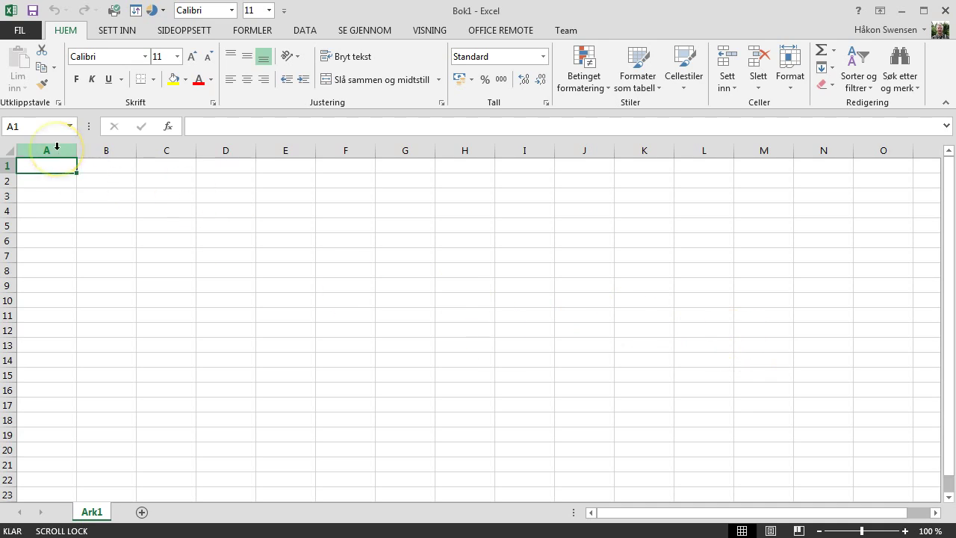
{"action": "left_click_drag", "start_coordinate": [49, 148], "coordinate": [158, 146]}
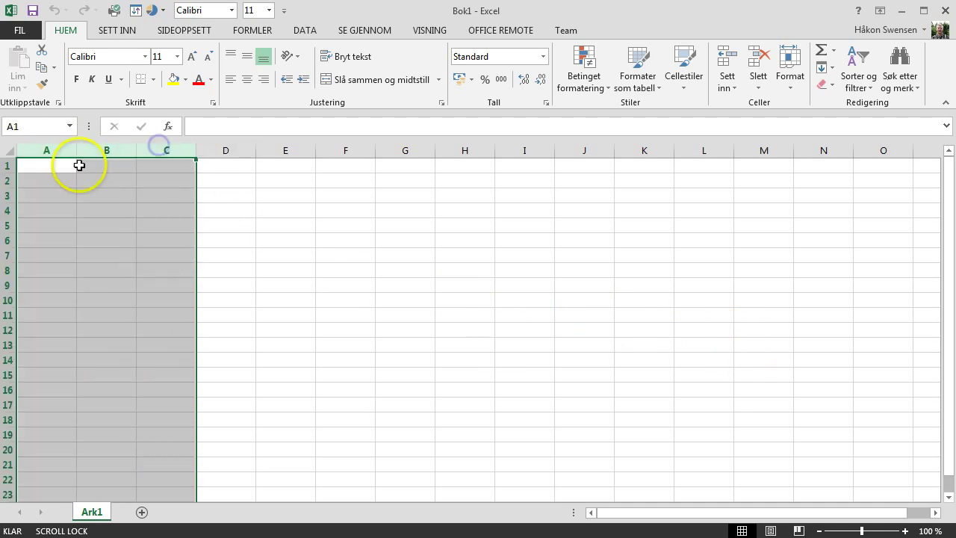
{"action": "left_click", "coordinate": [9, 169]}
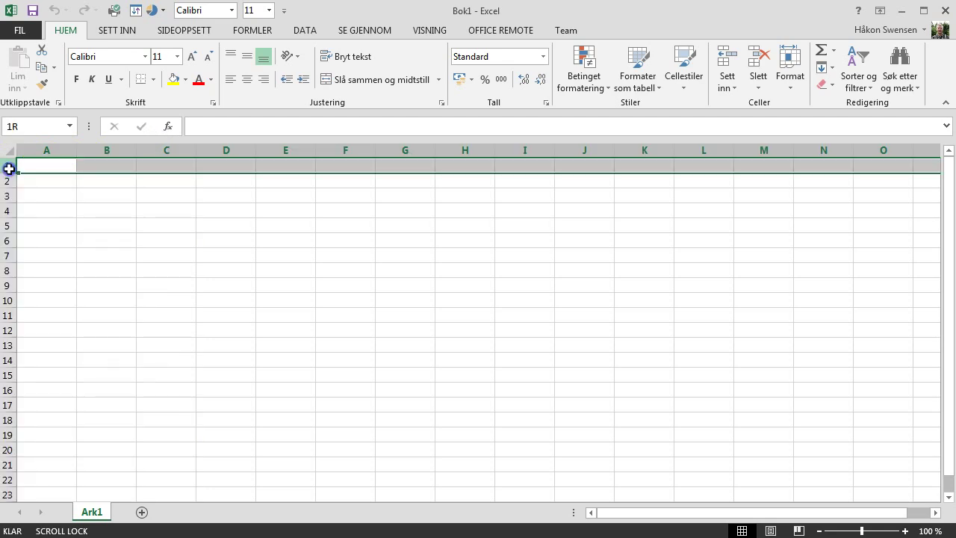
{"action": "left_click_drag", "start_coordinate": [9, 169], "coordinate": [6, 212]}
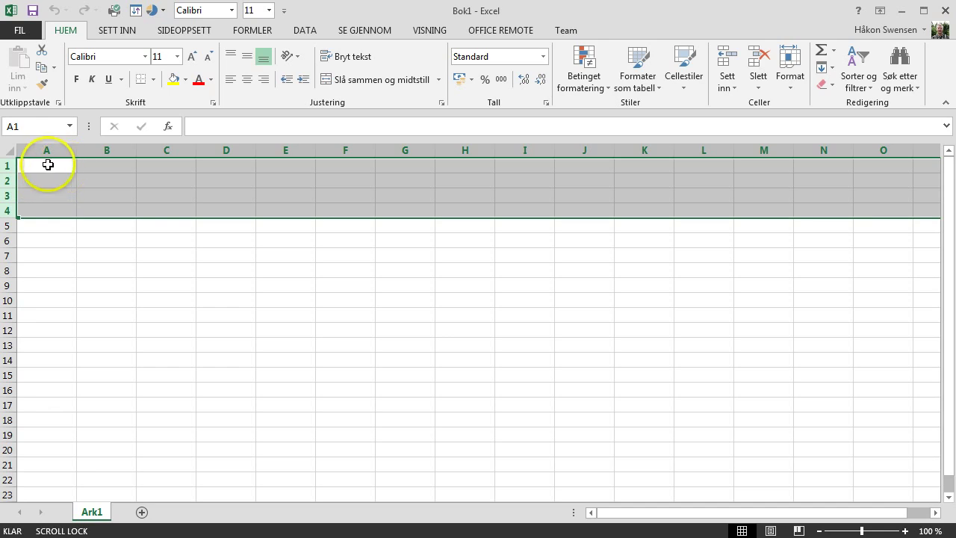
{"action": "left_click", "coordinate": [47, 164]}
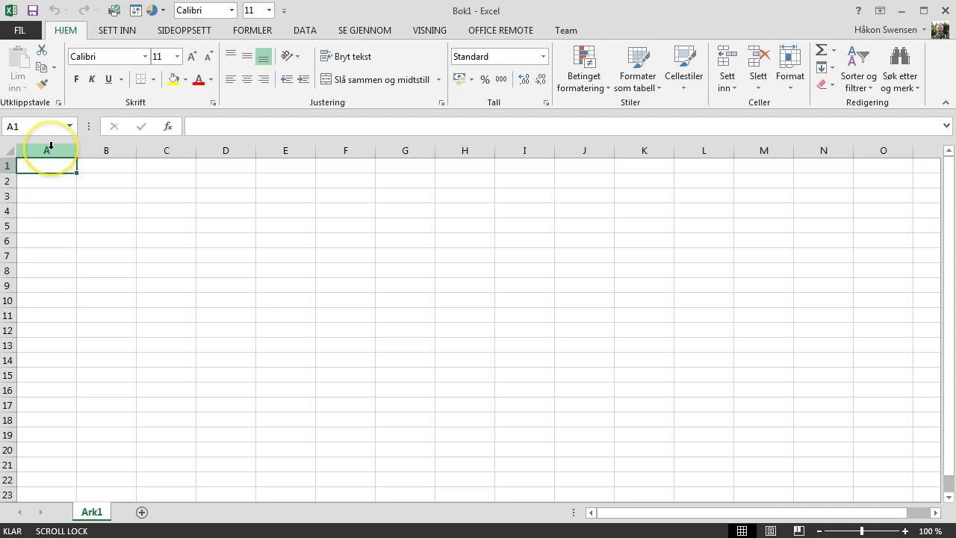
{"action": "left_click", "coordinate": [8, 171]}
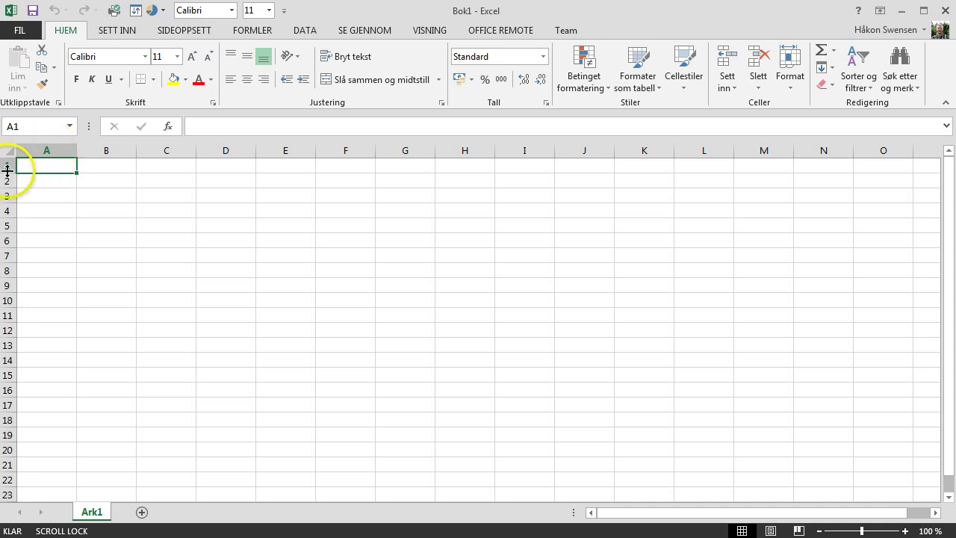
{"action": "left_click", "coordinate": [36, 173]}
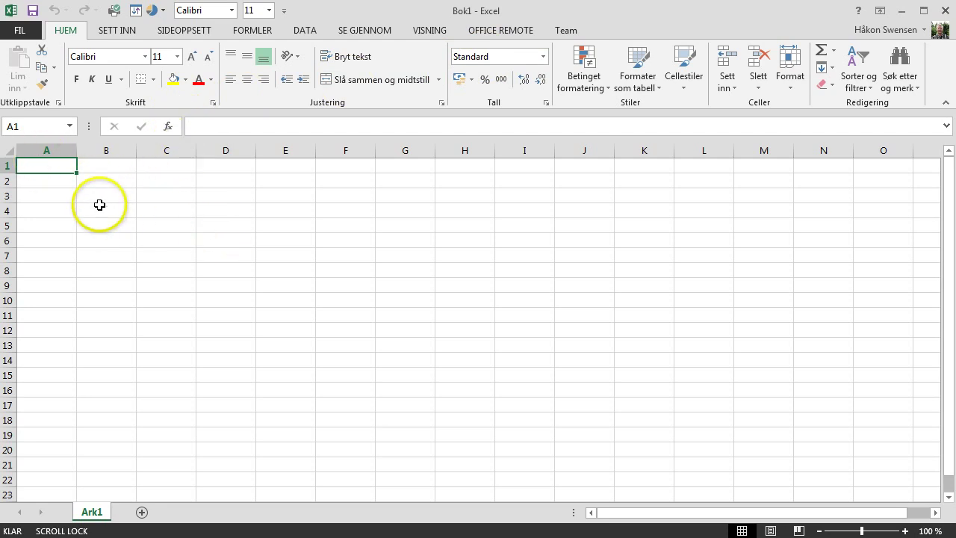
{"action": "left_click", "coordinate": [53, 148]}
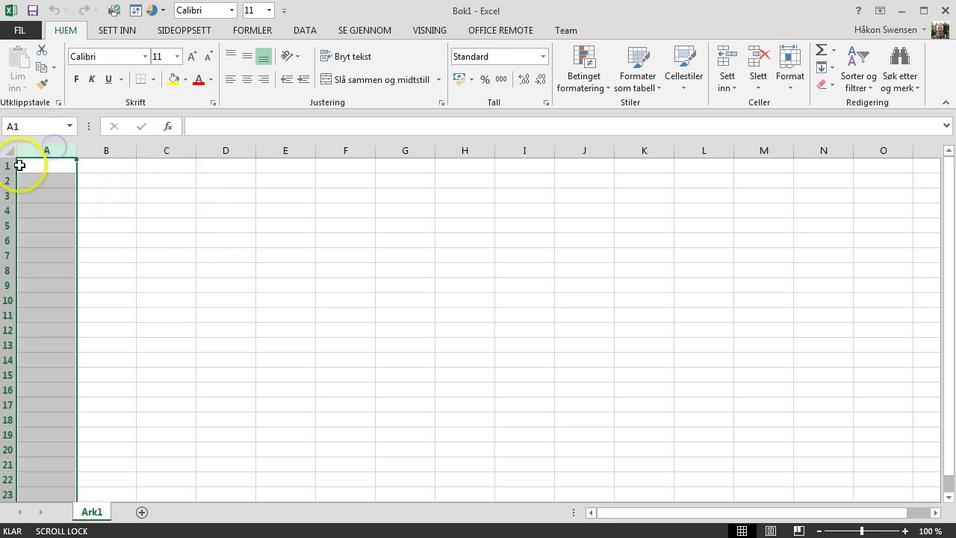
{"action": "left_click", "coordinate": [9, 180]}
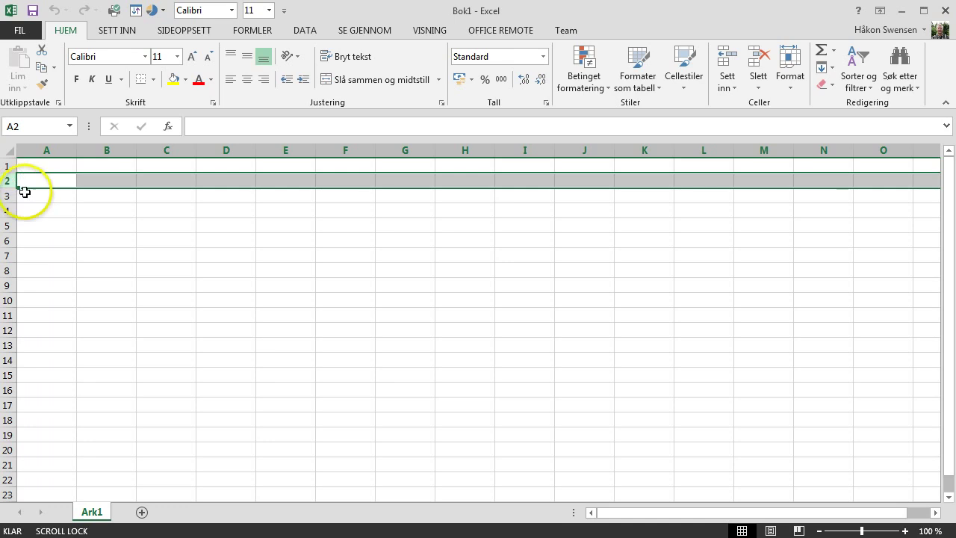
{"action": "left_click", "coordinate": [47, 166]}
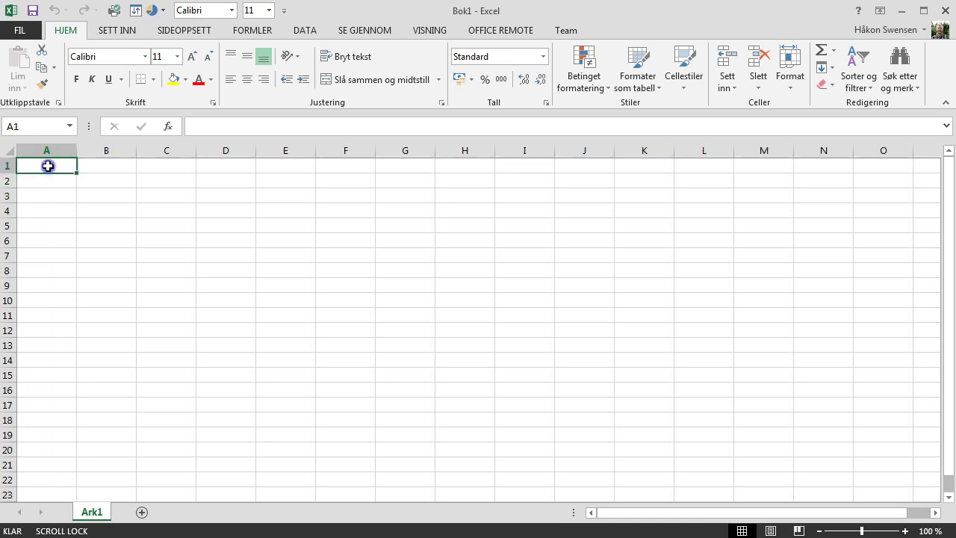
{"action": "left_click", "coordinate": [86, 180]}
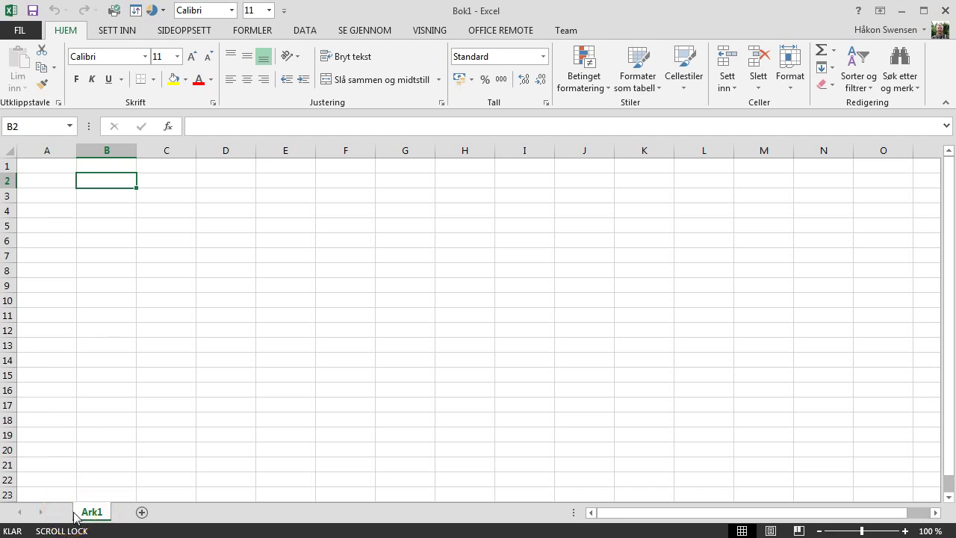
- Add a new worksheet Ark2 and return to the Ark1 sheet
{"action": "left_click", "coordinate": [138, 515]}
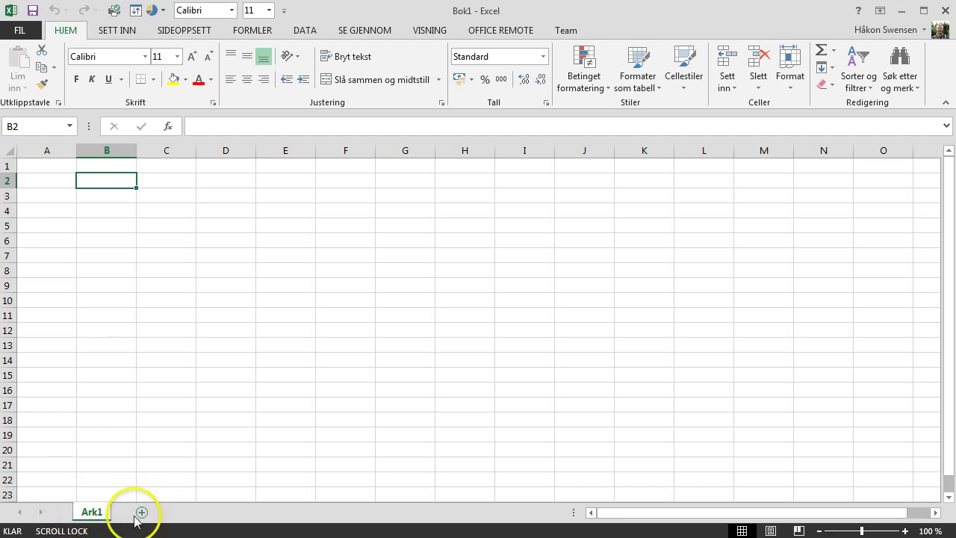
{"action": "left_click", "coordinate": [142, 514]}
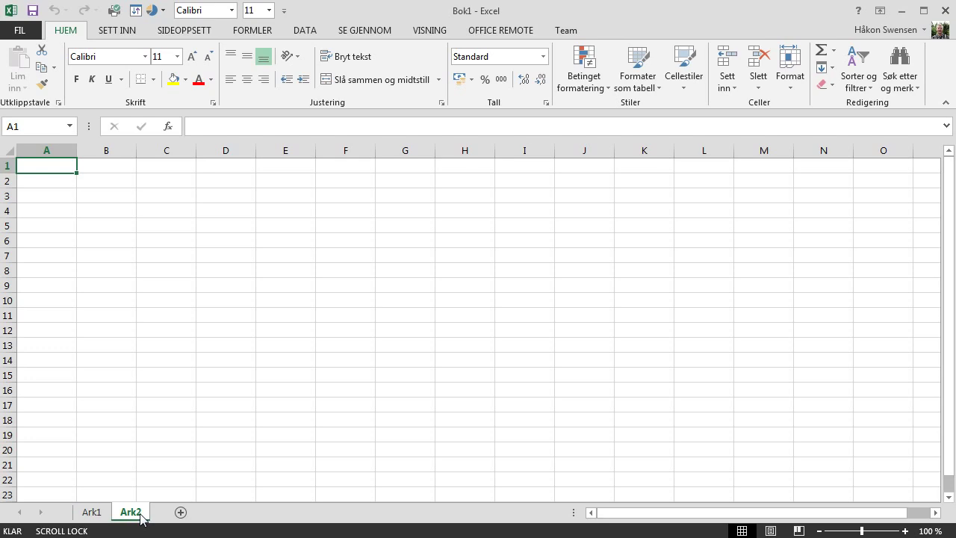
{"action": "left_click", "coordinate": [90, 515]}
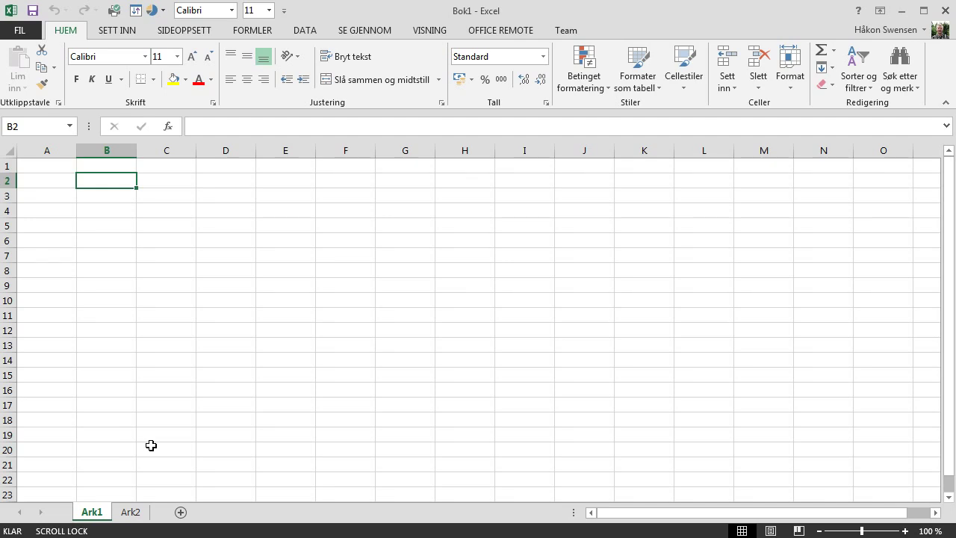
- Type 55 into A1 and 45 into A2, ending on cell A3
{"action": "left_click", "coordinate": [39, 165]}
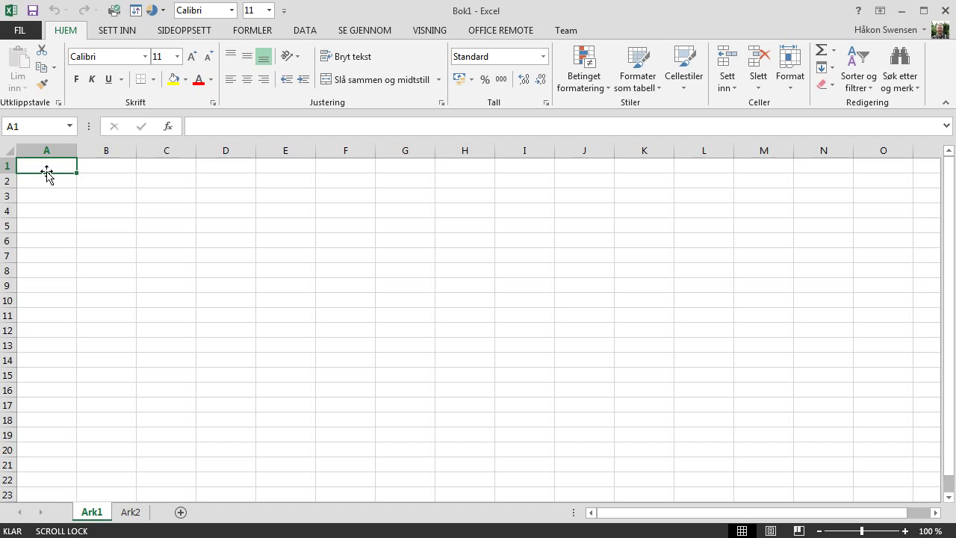
{"action": "type", "text": "55"}
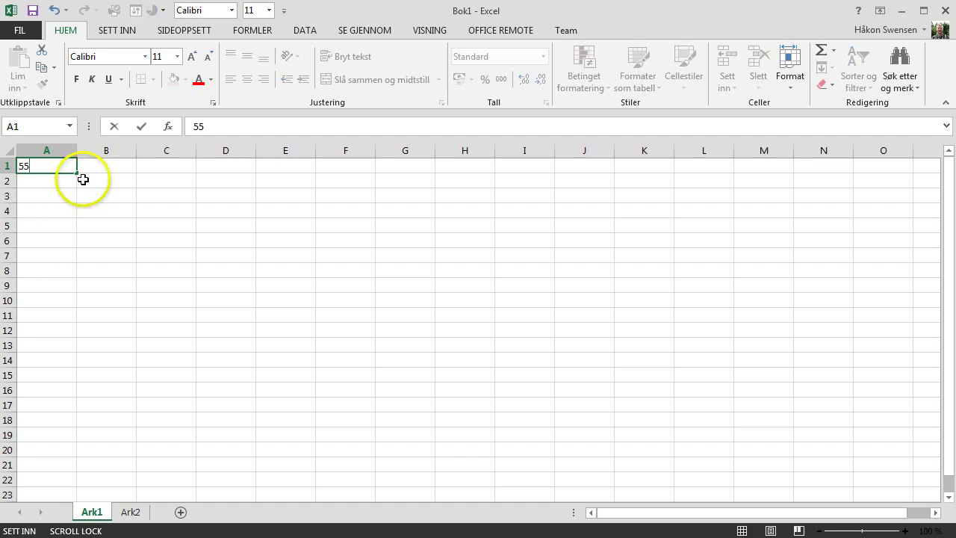
{"action": "left_click", "coordinate": [49, 182]}
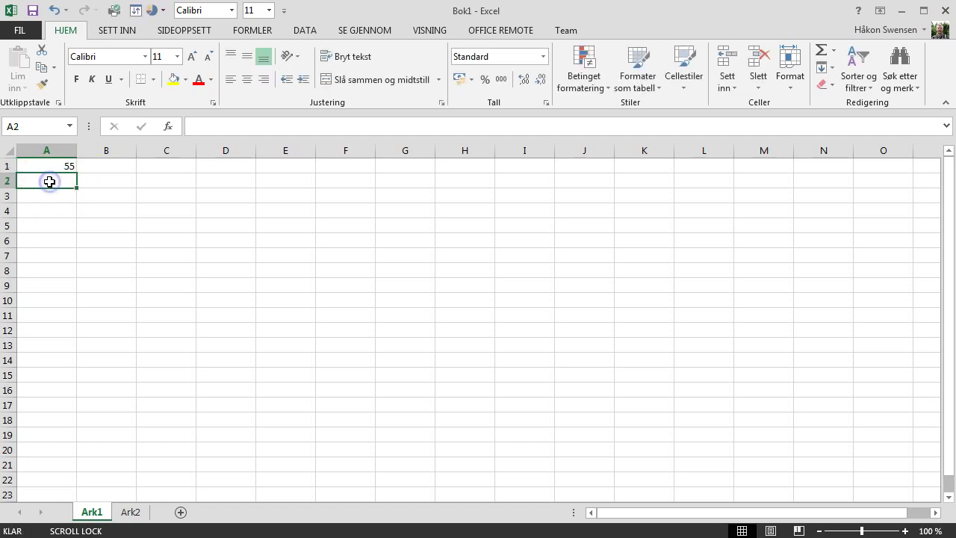
{"action": "type", "text": "4"}
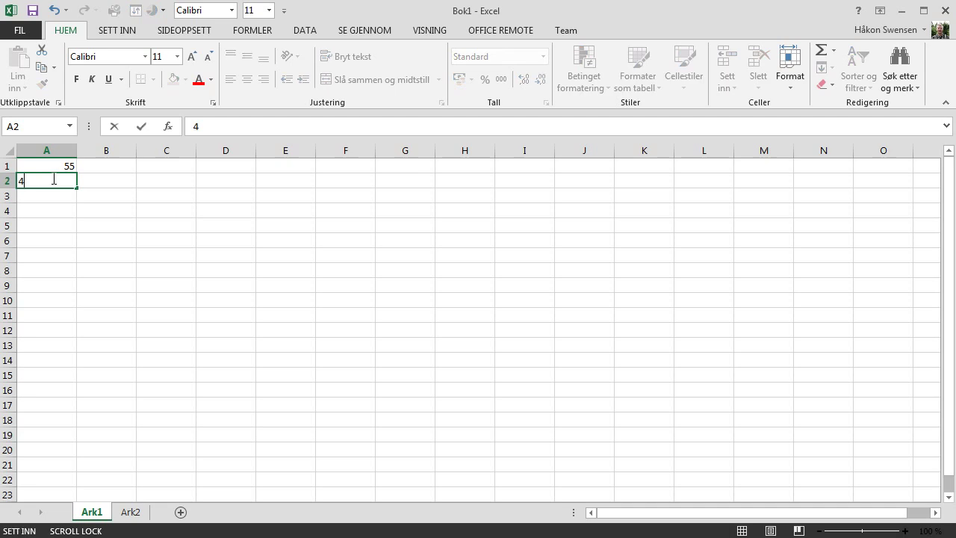
{"action": "type", "text": "5"}
{"action": "left_click", "coordinate": [61, 198]}
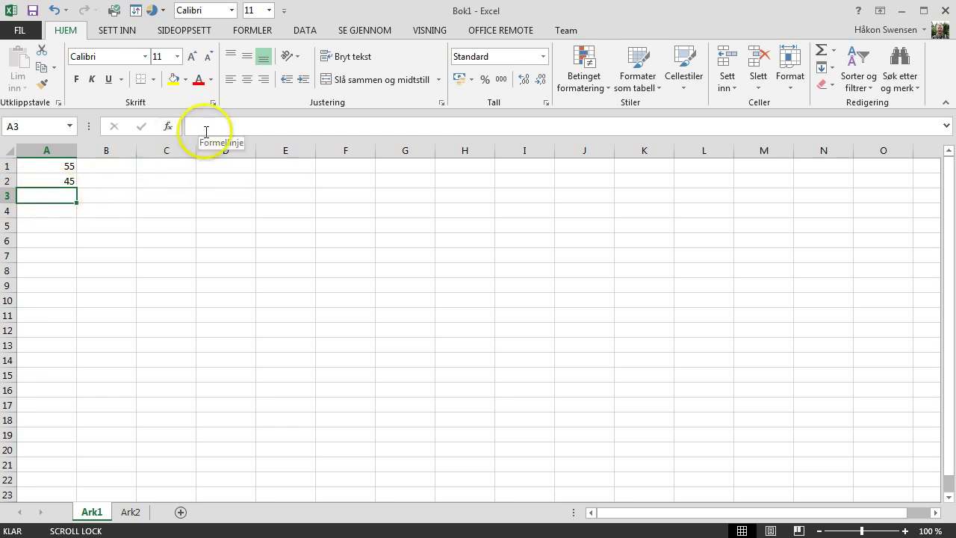
- Enter =a1+a2 in A3 through the formula bar so it shows 100
{"action": "left_click", "coordinate": [216, 126]}
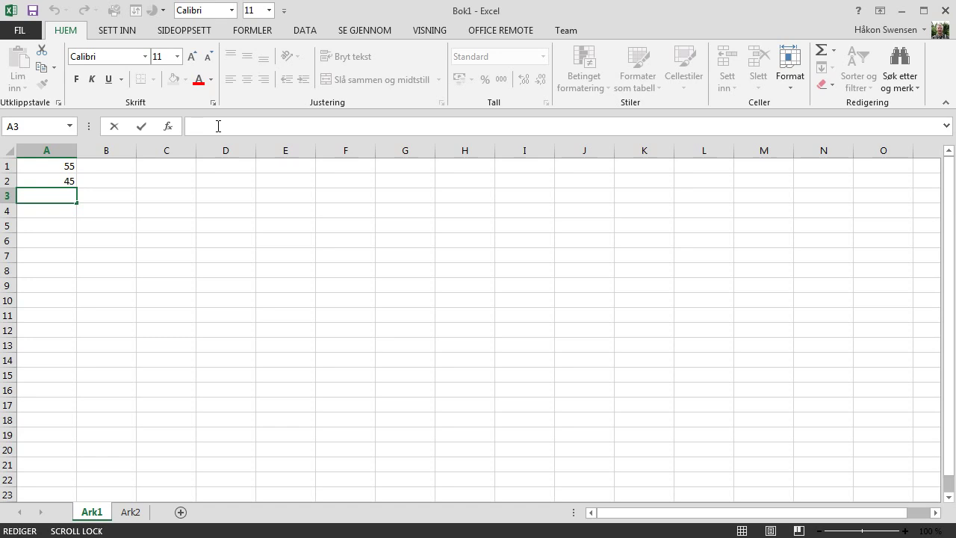
{"action": "type", "text": "="}
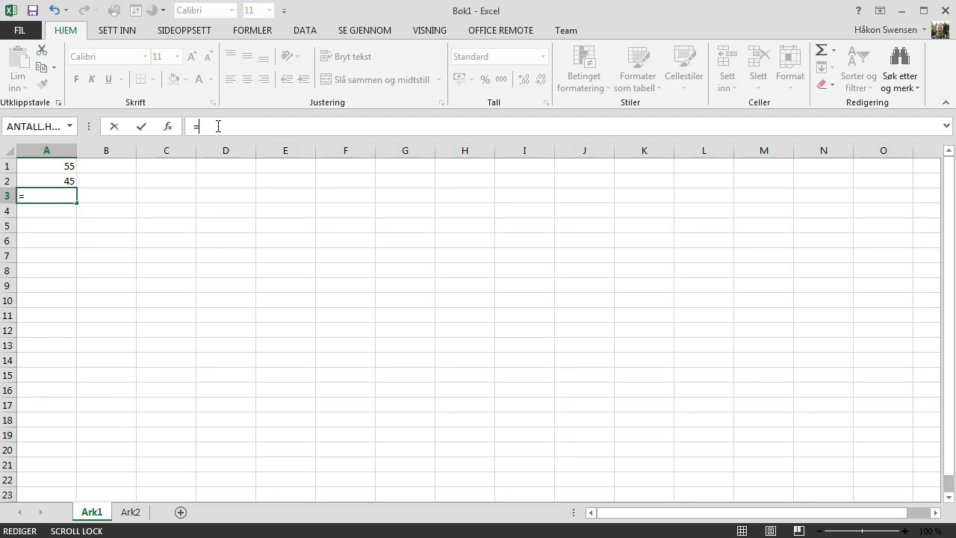
{"action": "type", "text": "a1+"}
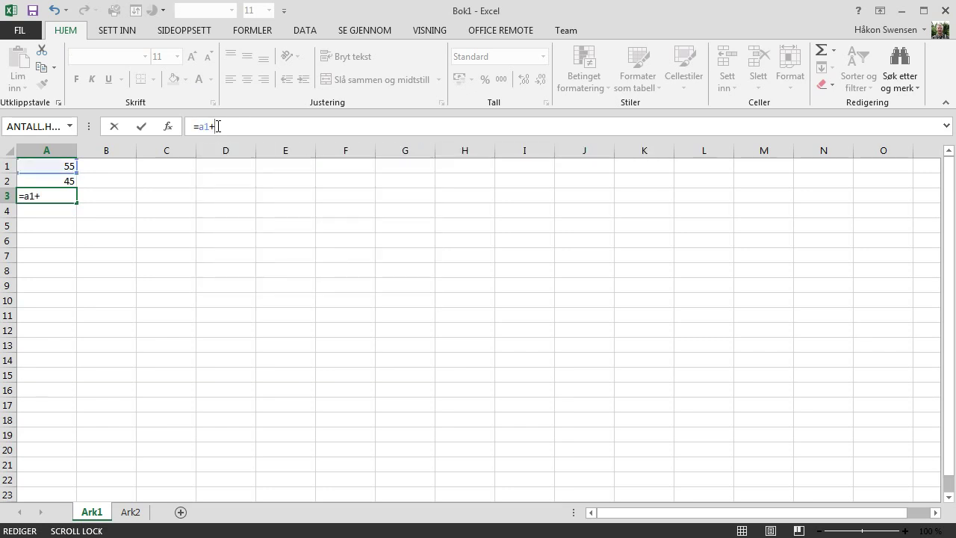
{"action": "type", "text": "a2"}
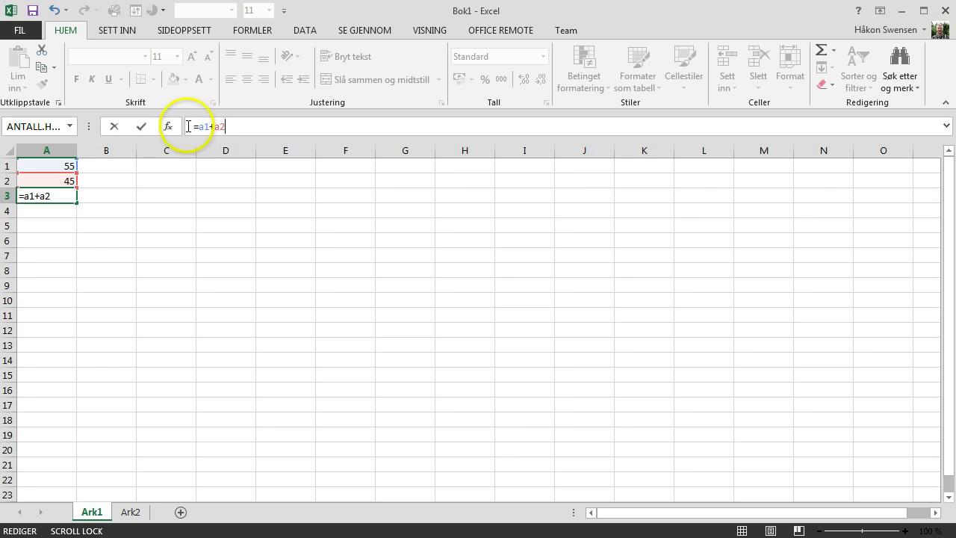
{"action": "left_click_drag", "start_coordinate": [200, 127], "coordinate": [224, 127]}
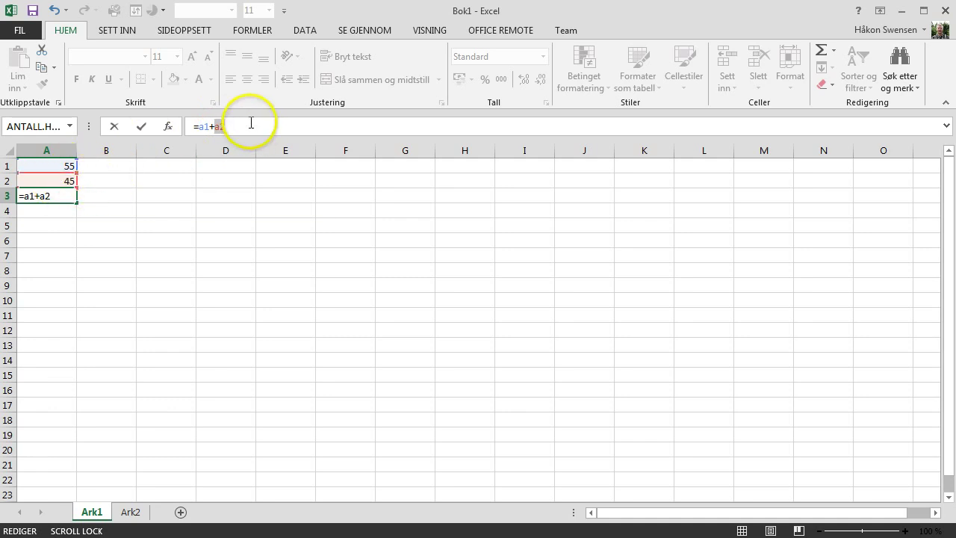
{"action": "left_click", "coordinate": [226, 125]}
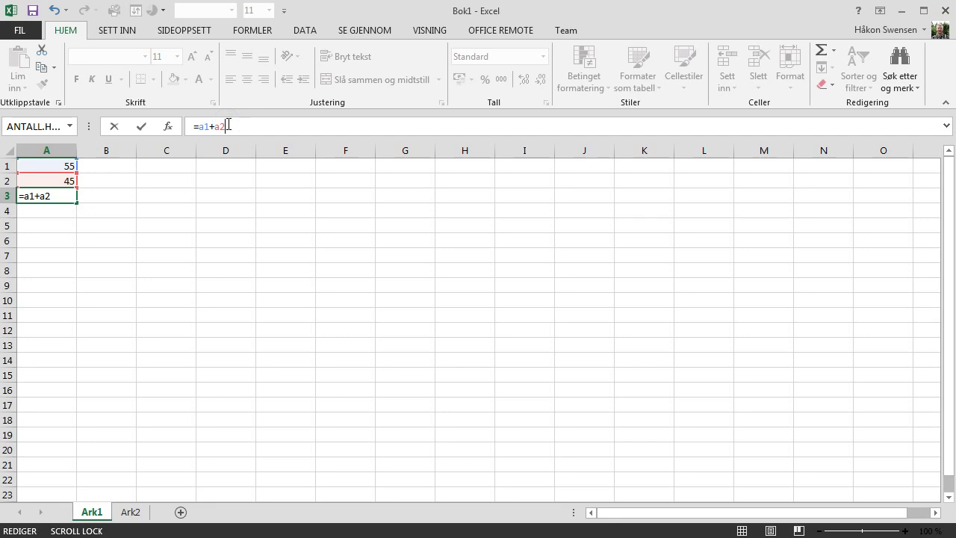
{"action": "key", "text": "Return"}
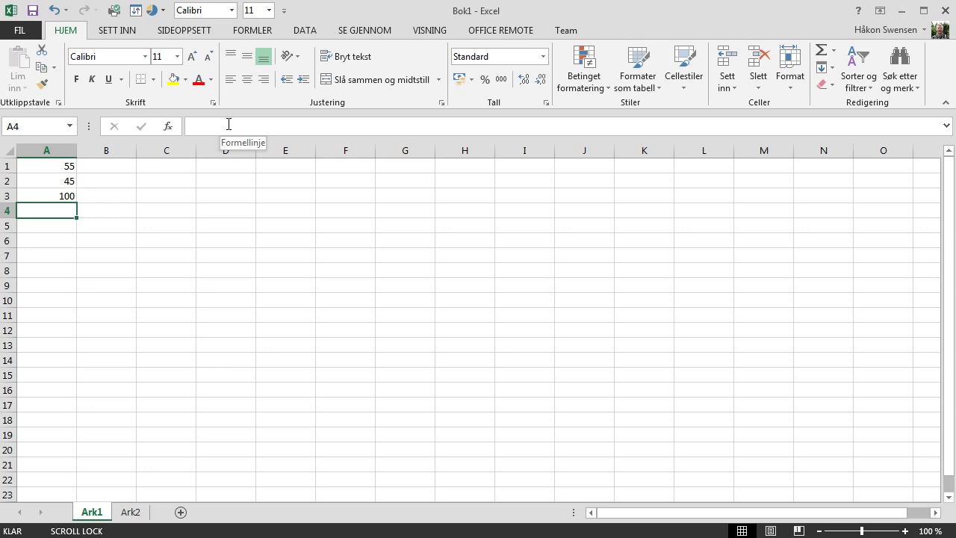
- Put 33 in C1 and 22 in C2, leaving C3 ready for a formula
{"action": "left_click", "coordinate": [161, 167]}
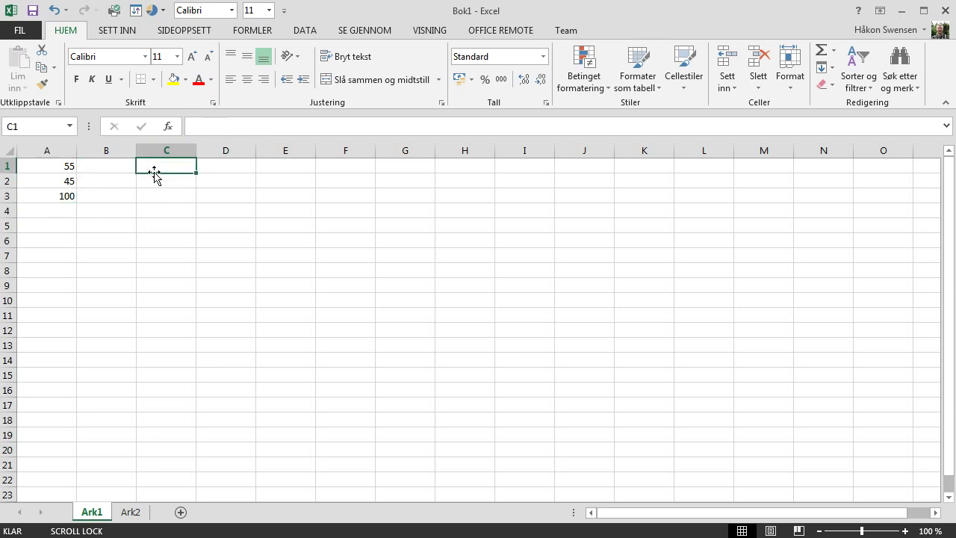
{"action": "type", "text": "33"}
{"action": "left_click", "coordinate": [155, 178]}
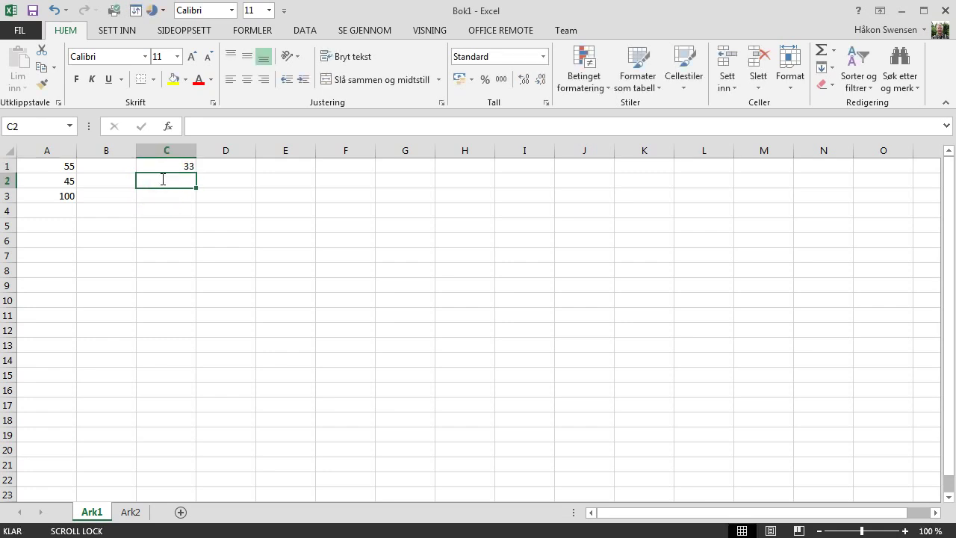
{"action": "type", "text": "22"}
{"action": "left_click", "coordinate": [165, 184]}
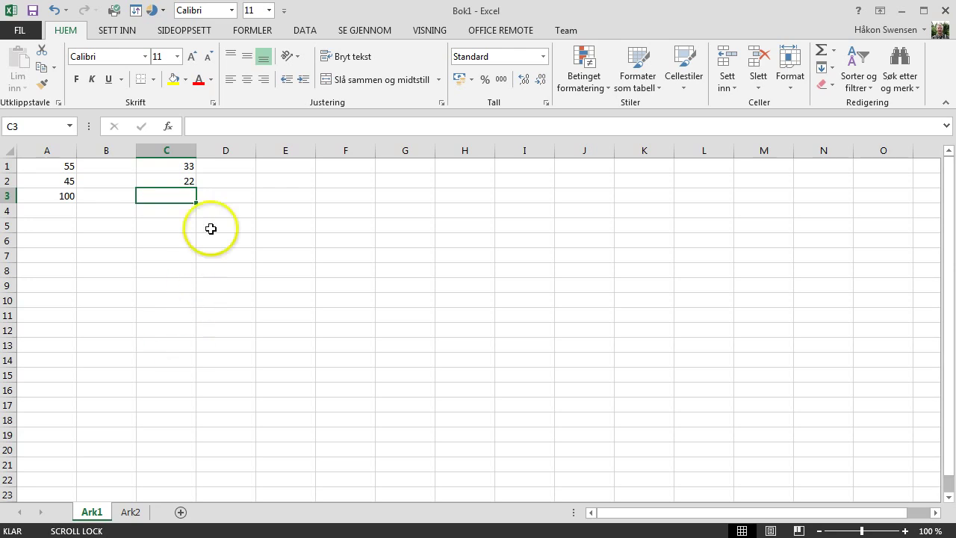
{"action": "left_click", "coordinate": [196, 126]}
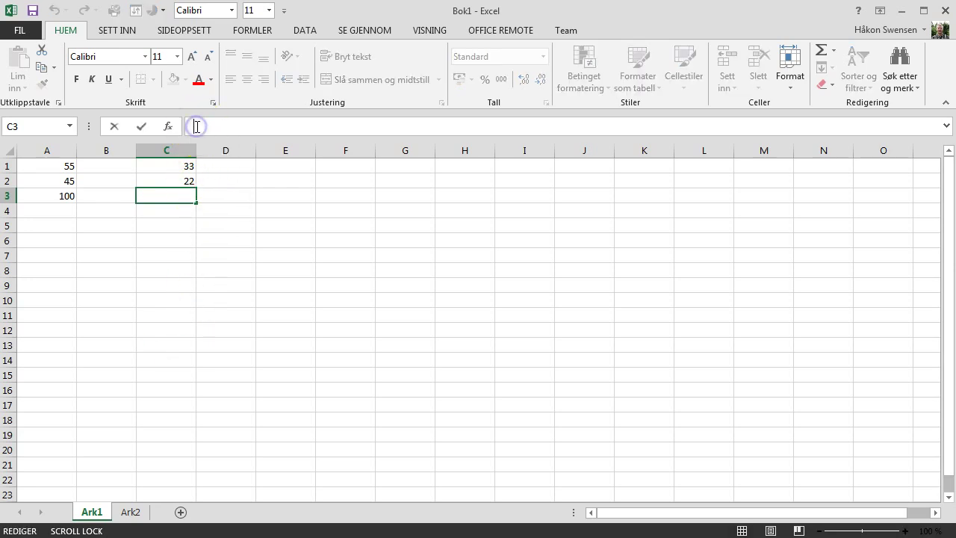
- Build =C1+C2 in C3 by clicking the cells, giving 55
{"action": "type", "text": "="}
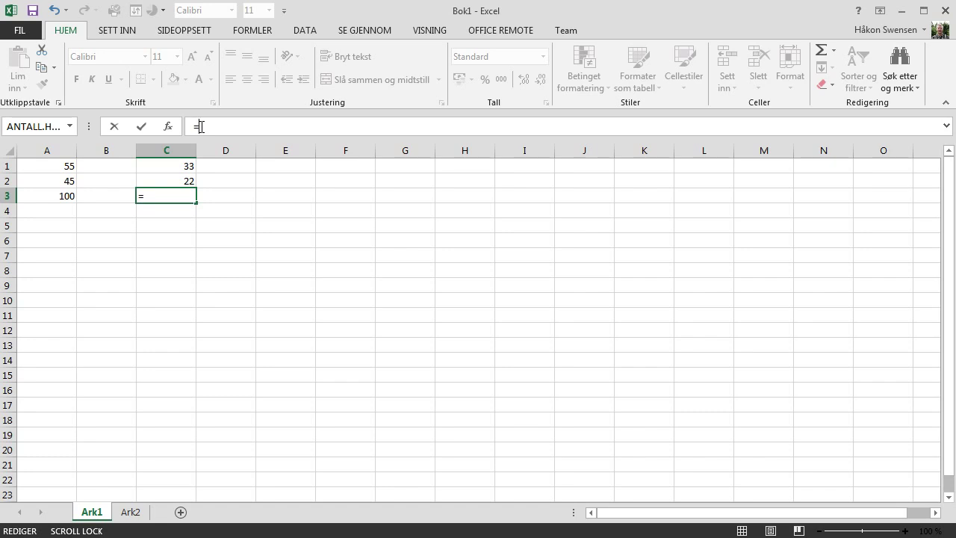
{"action": "left_click", "coordinate": [186, 164]}
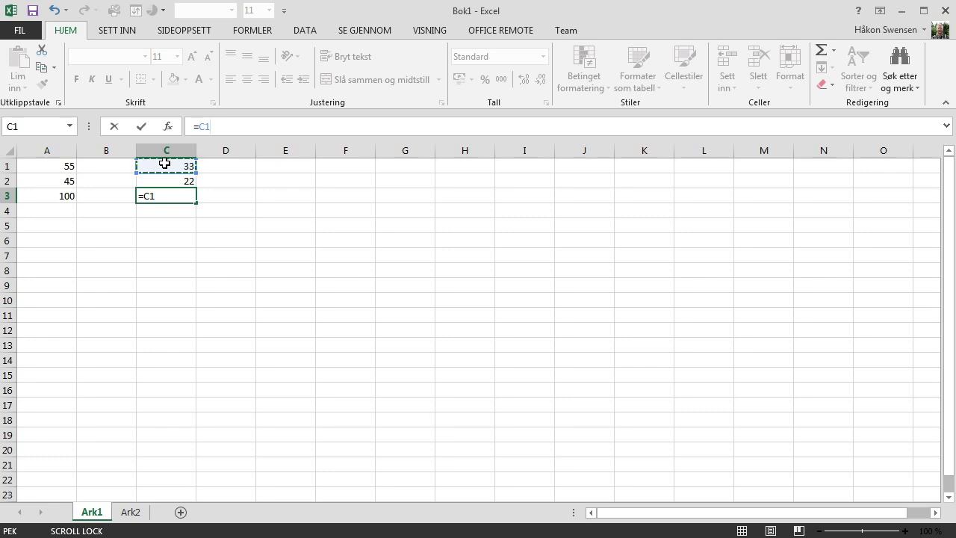
{"action": "type", "text": "+"}
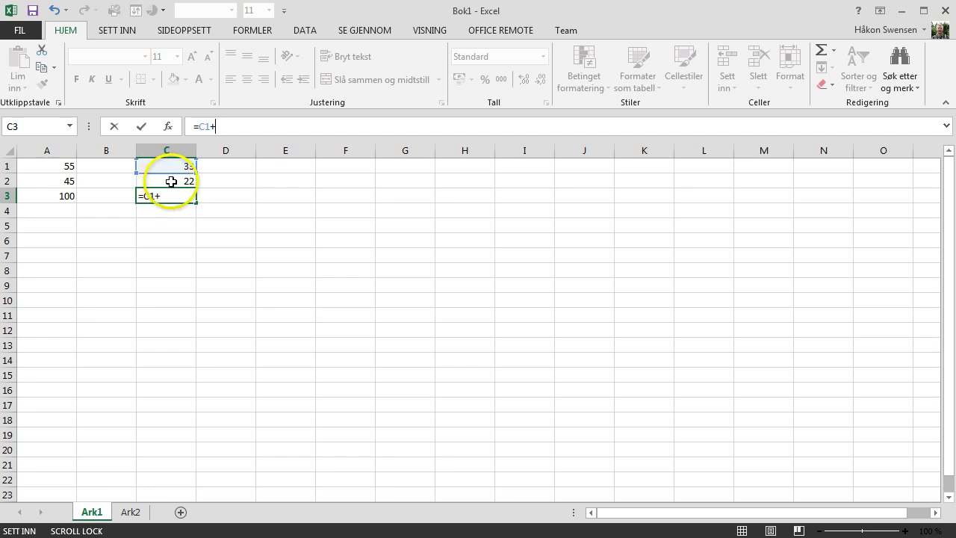
{"action": "left_click", "coordinate": [171, 182]}
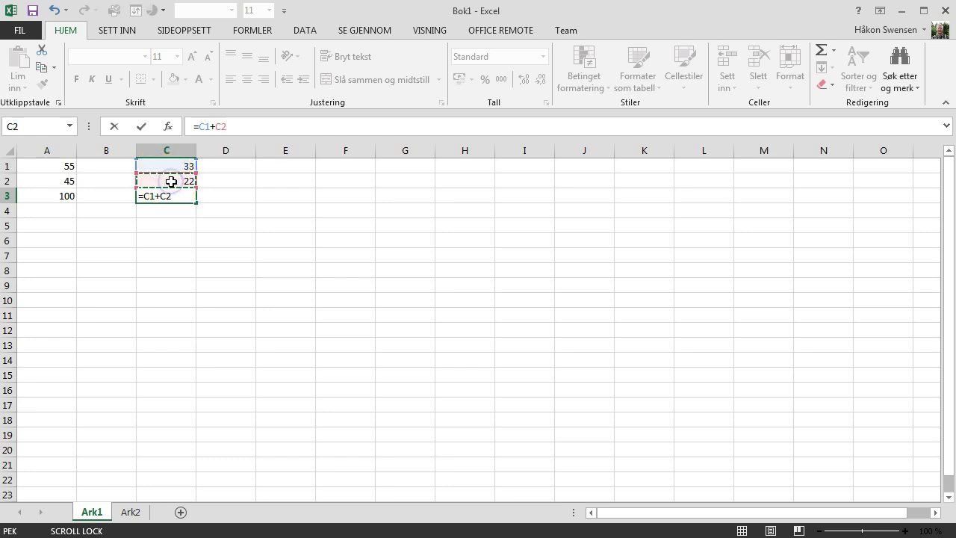
{"action": "left_click_drag", "start_coordinate": [171, 182], "coordinate": [164, 176]}
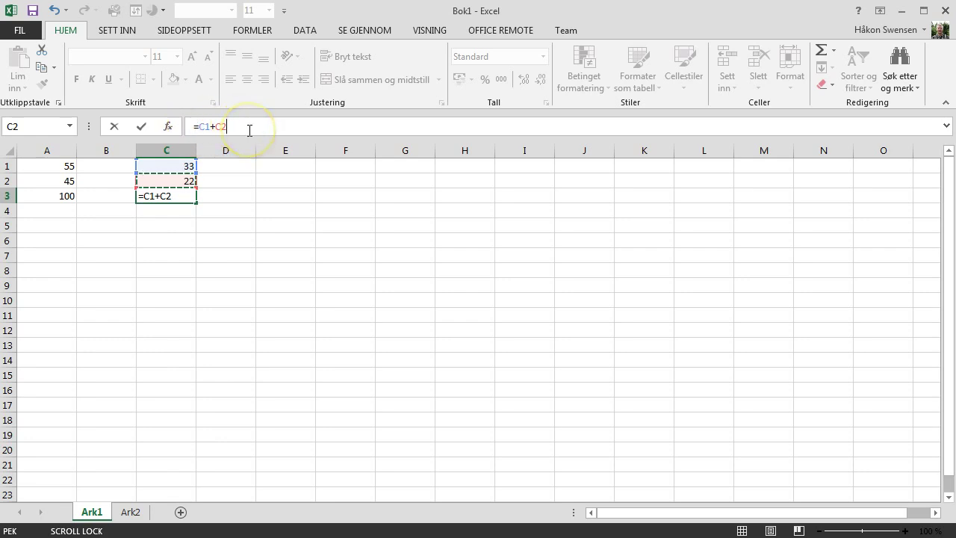
{"action": "key", "text": "Return"}
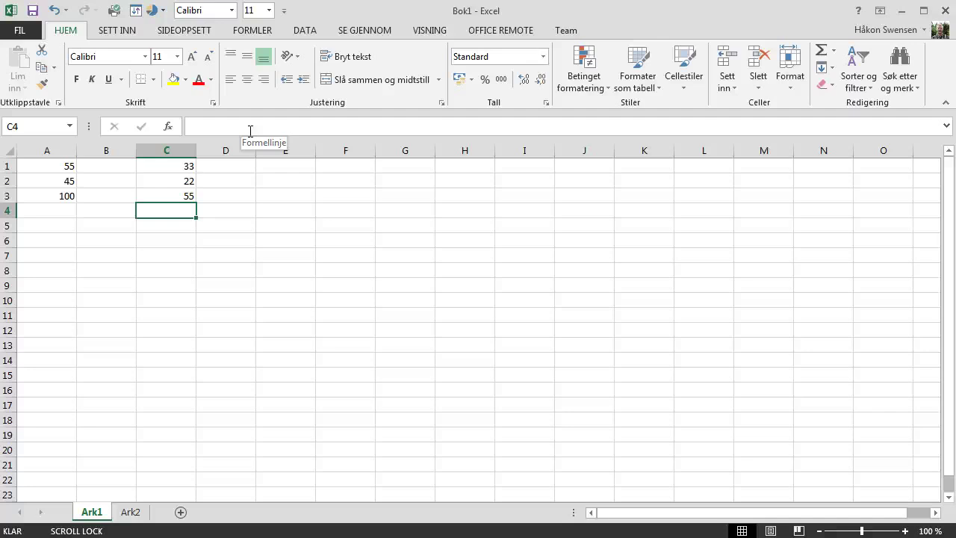
{"action": "left_click", "coordinate": [401, 284]}
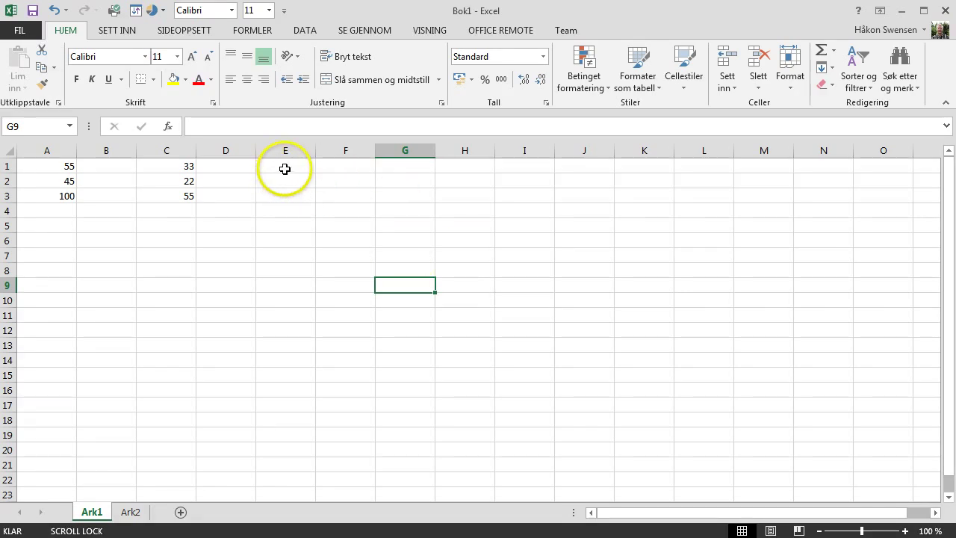
- Type 12 into E1 and 13 into E2, ending on E3
{"action": "left_click", "coordinate": [285, 168]}
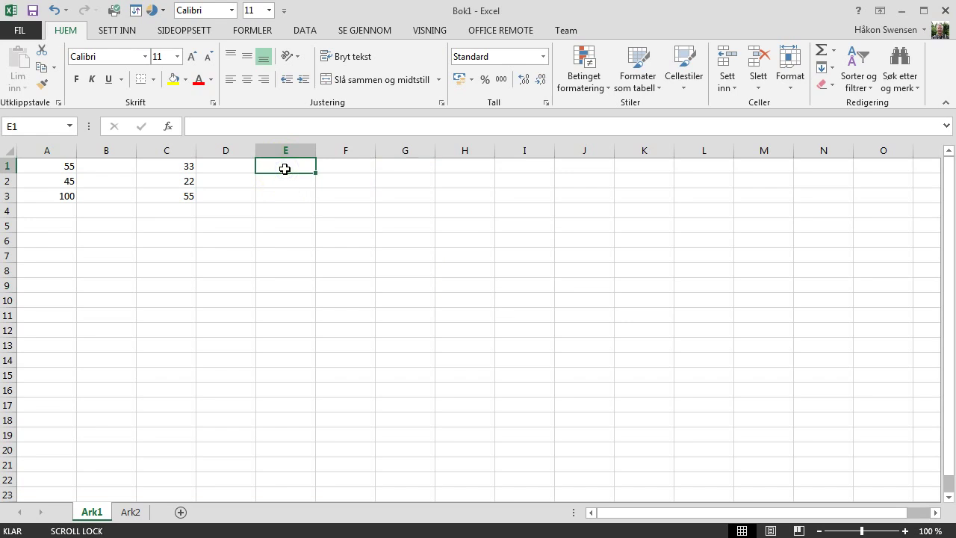
{"action": "type", "text": "12"}
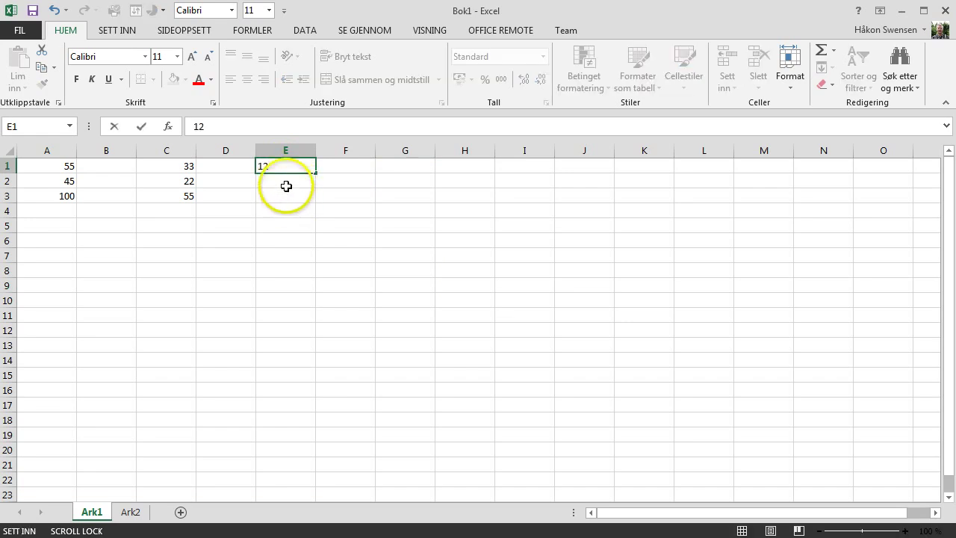
{"action": "left_click", "coordinate": [283, 180]}
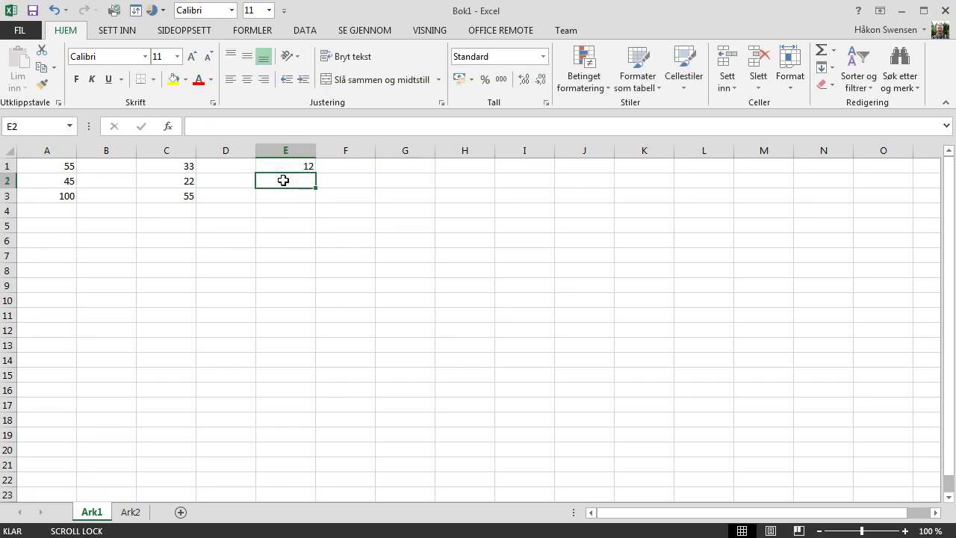
{"action": "type", "text": "13"}
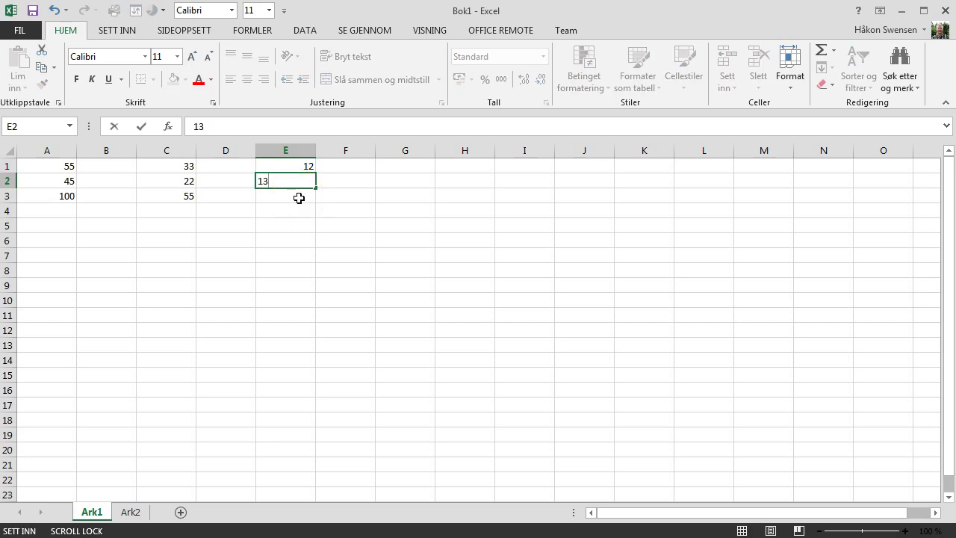
{"action": "left_click", "coordinate": [299, 198]}
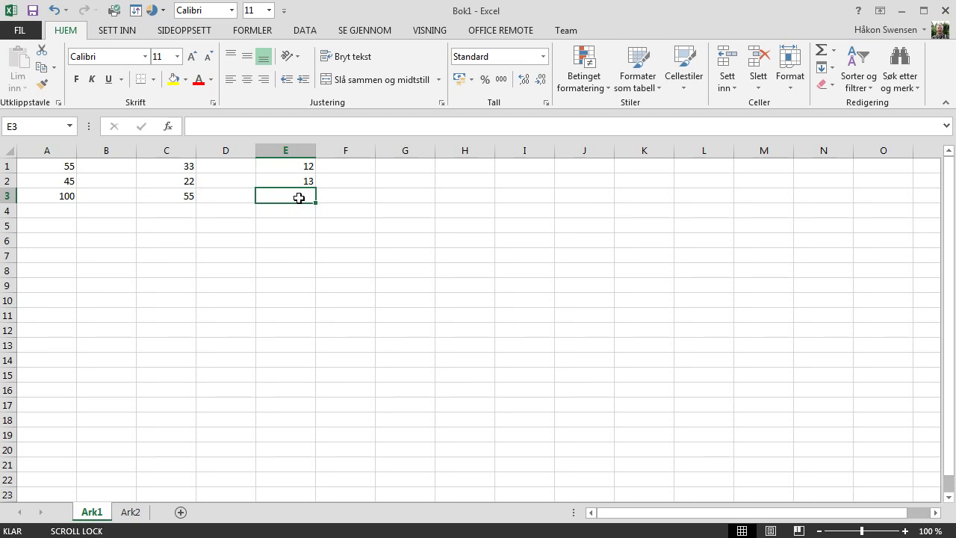
- Cancel the stray edit of E1 after typing ? in E3, and return to E3
{"action": "type", "text": "?"}
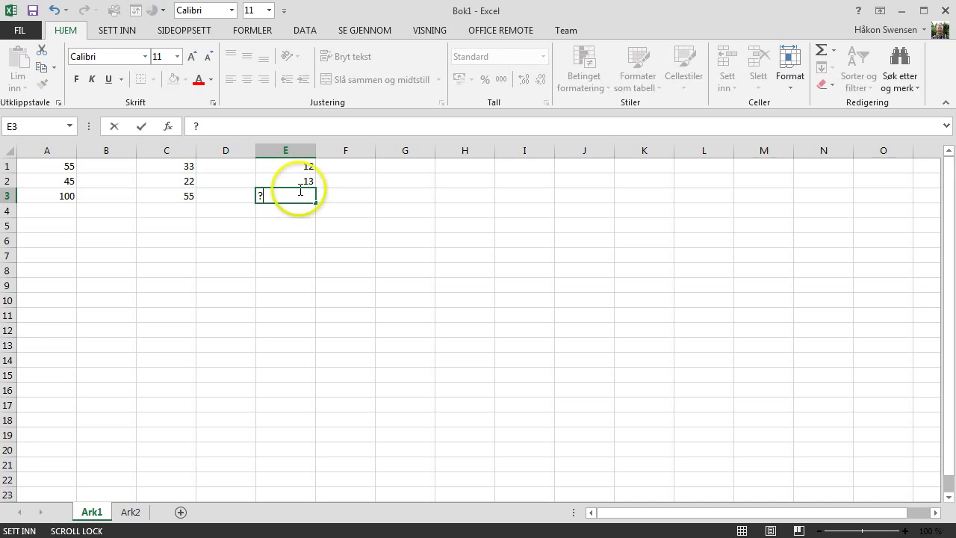
{"action": "left_click", "coordinate": [298, 167]}
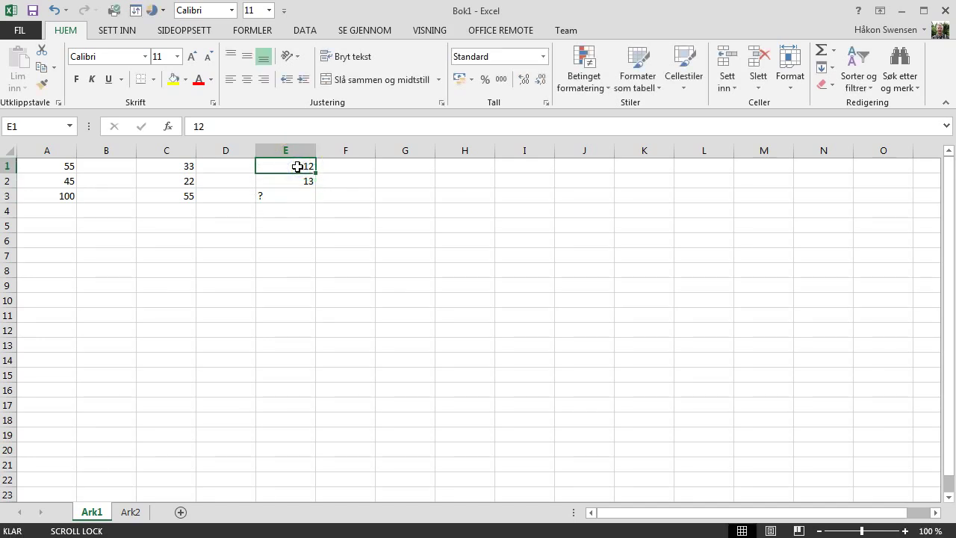
{"action": "type", "text": "+"}
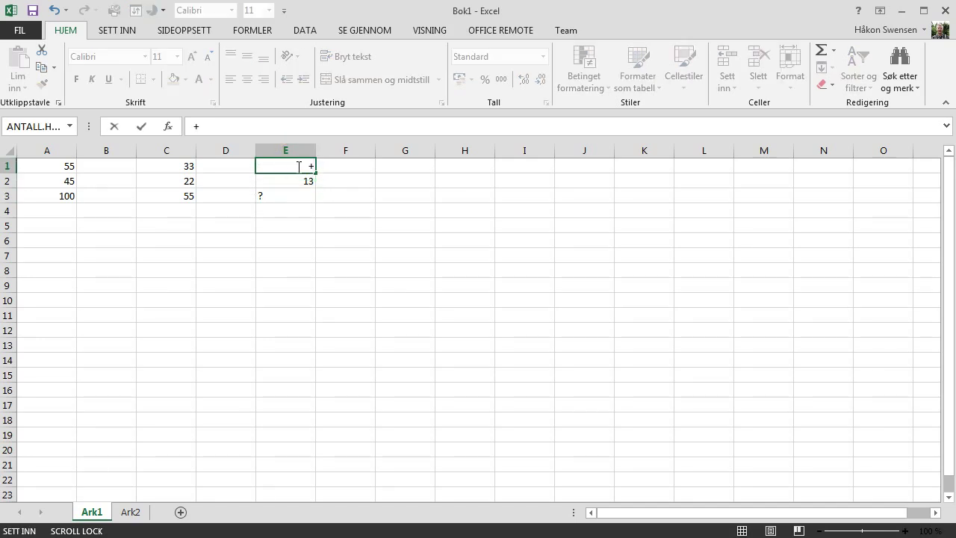
{"action": "key", "text": "Escape"}
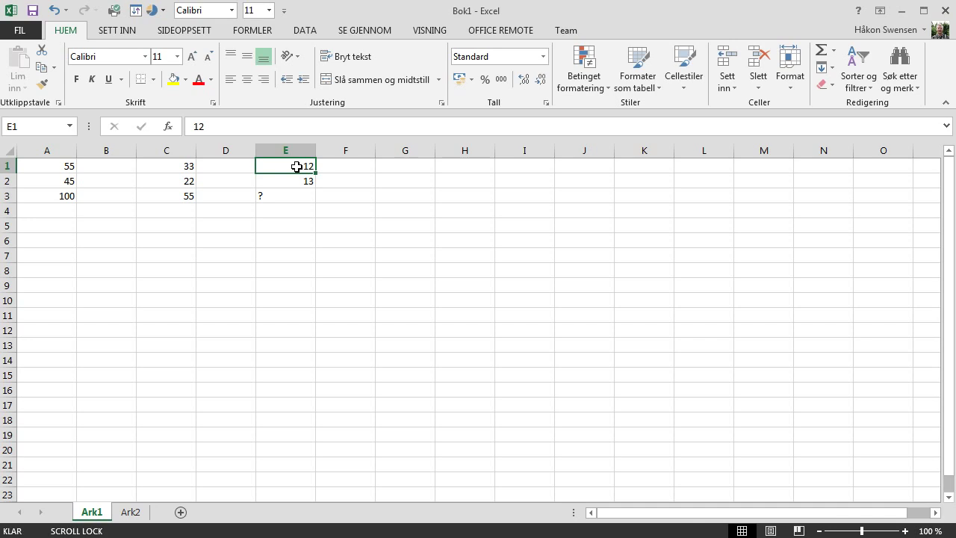
{"action": "left_click", "coordinate": [301, 195]}
{"action": "left_click", "coordinate": [273, 195]}
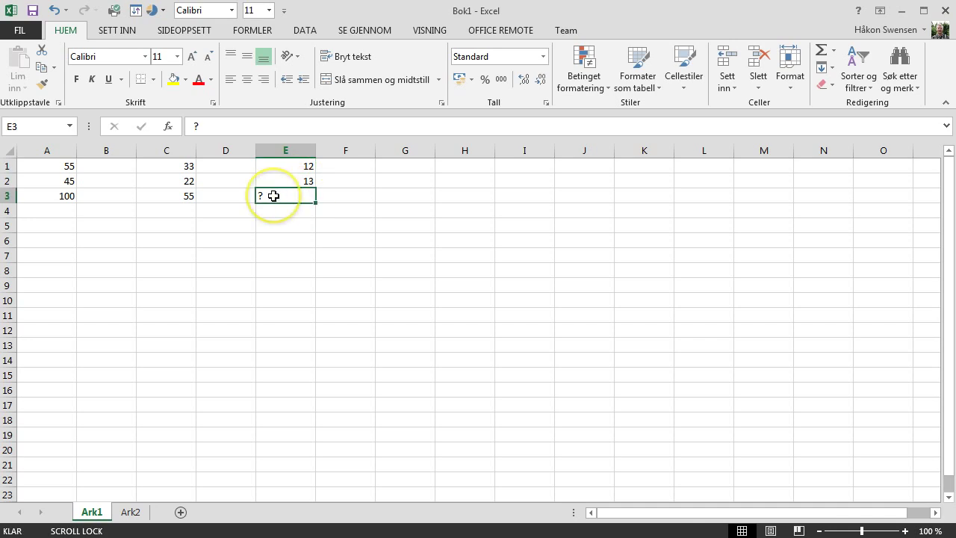
- Replace the ? in E3 with =E1+E2 showing 25, then select A3
{"action": "left_click", "coordinate": [258, 123]}
{"action": "key", "text": "BackSpace"}
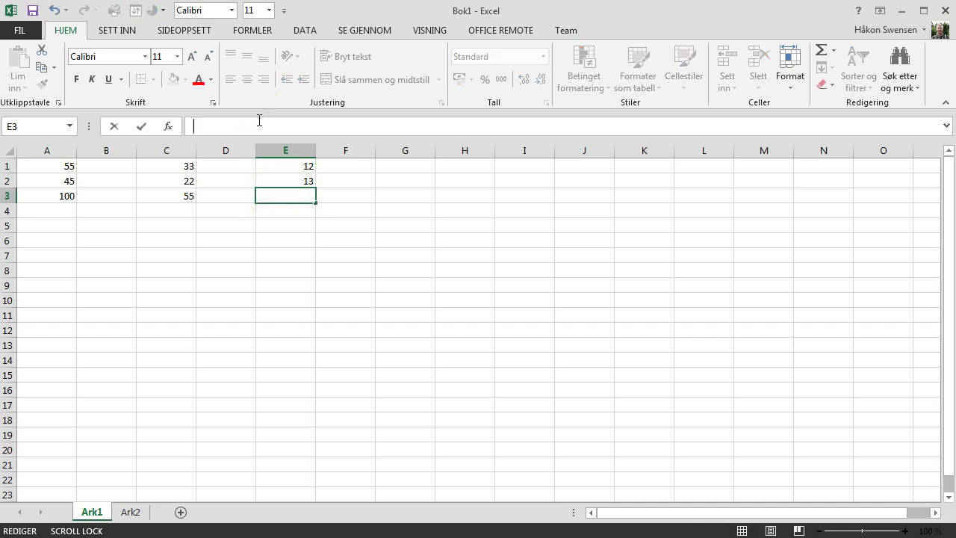
{"action": "type", "text": "="}
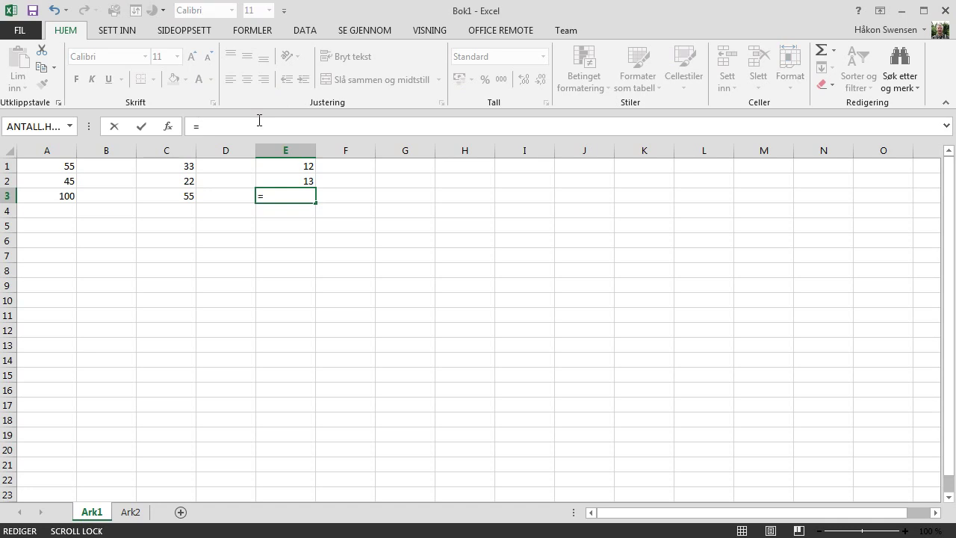
{"action": "left_click", "coordinate": [295, 163]}
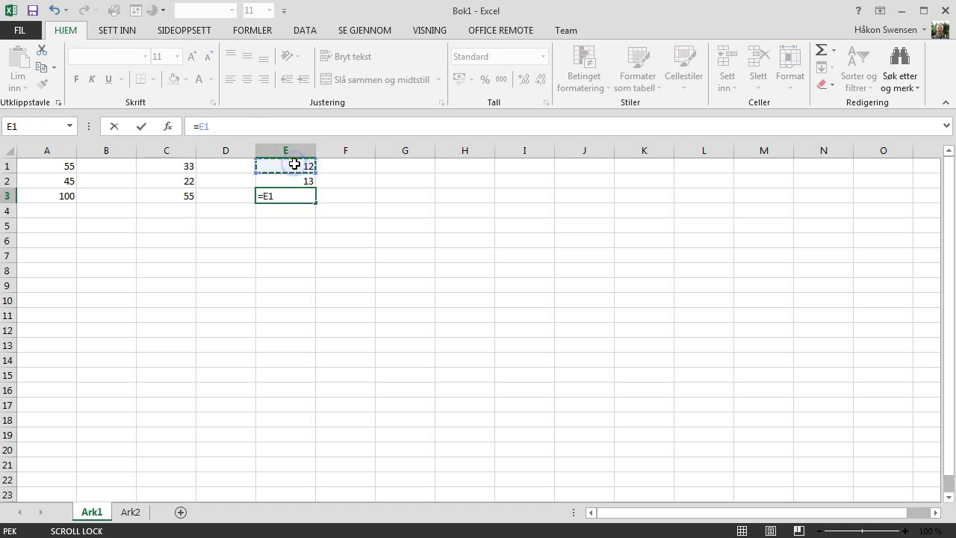
{"action": "type", "text": "+"}
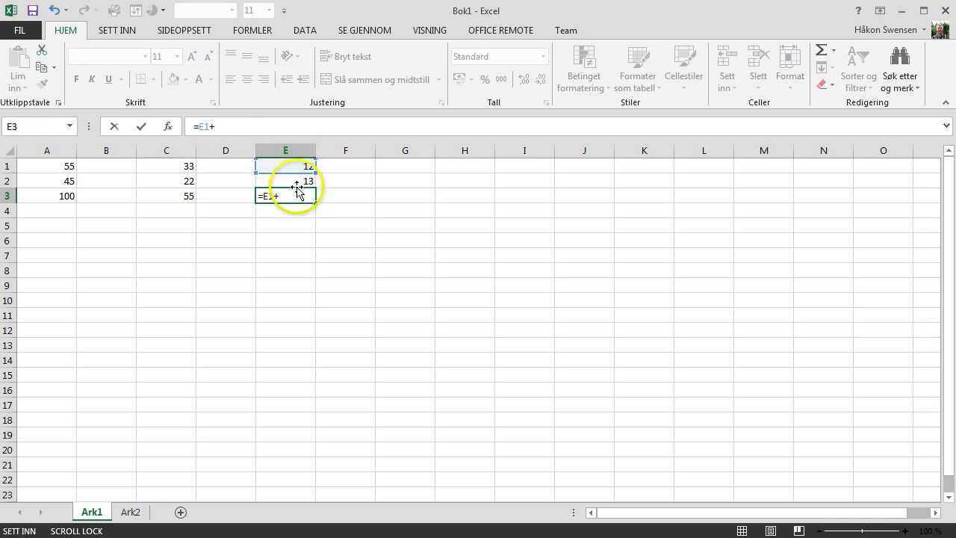
{"action": "left_click", "coordinate": [293, 181]}
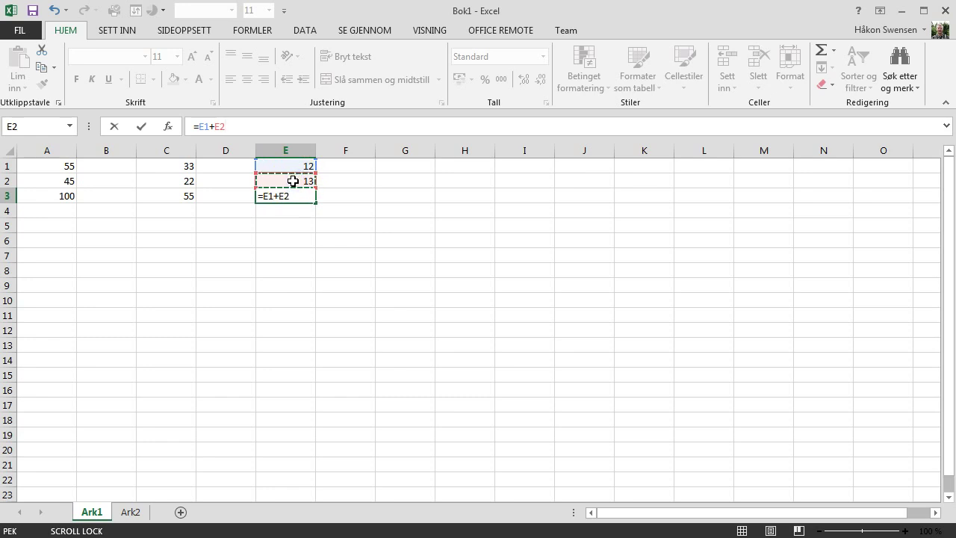
{"action": "key", "text": "Return"}
{"action": "left_click", "coordinate": [289, 206]}
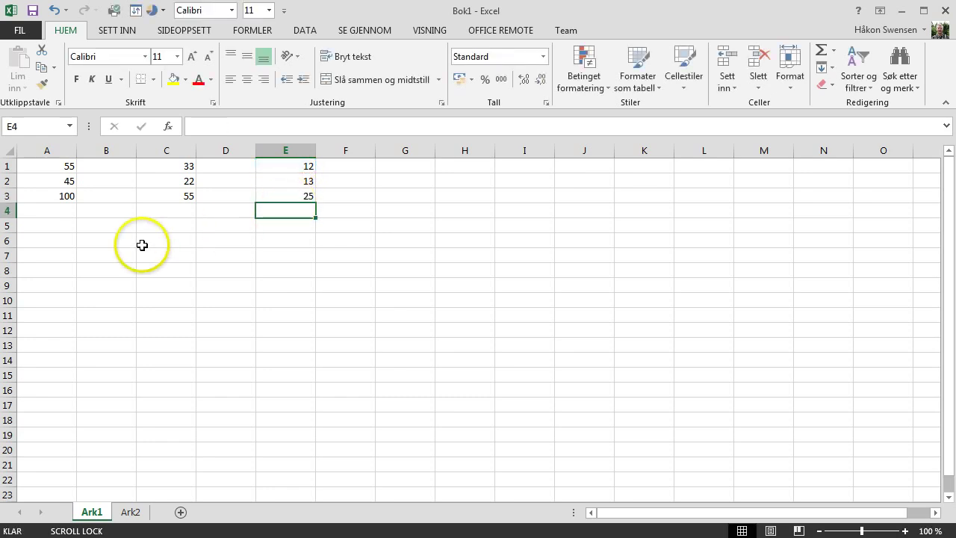
{"action": "left_click", "coordinate": [58, 196]}
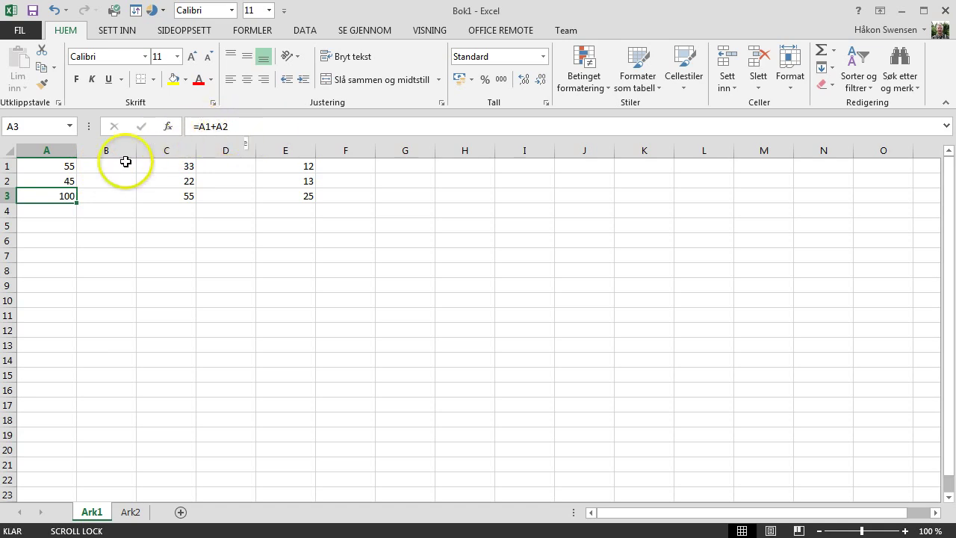
- Change A1 from 55 to 65 so the A3 sum becomes 110
{"action": "left_click", "coordinate": [68, 165]}
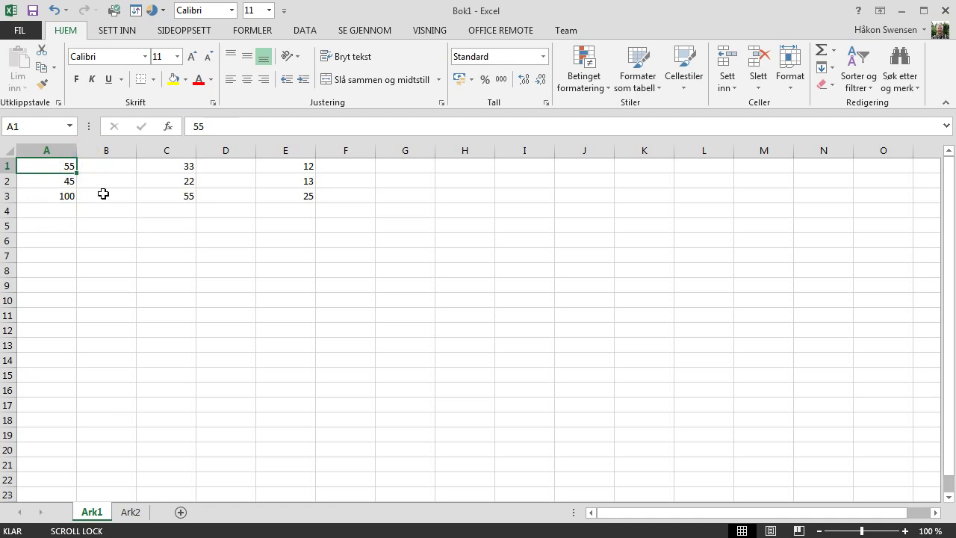
{"action": "type", "text": "65"}
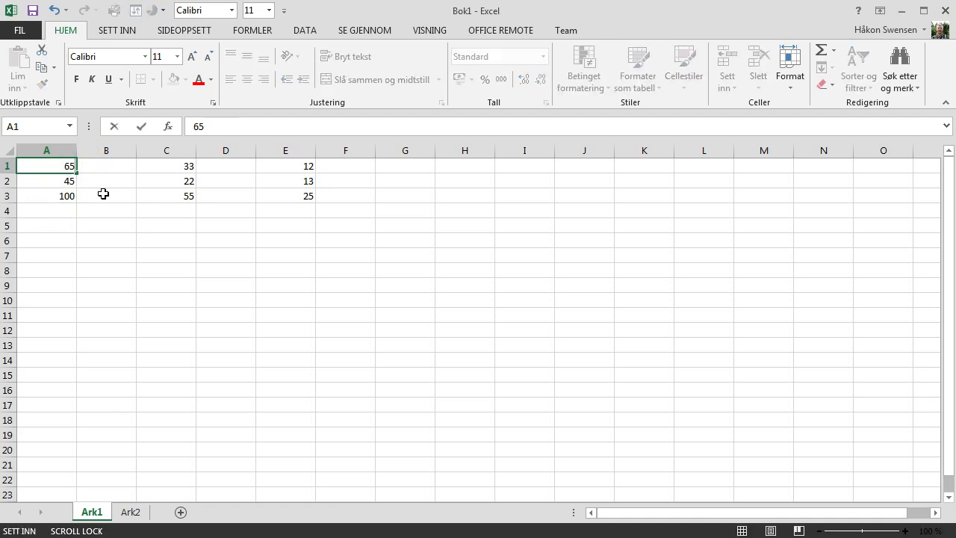
{"action": "key", "text": "Return"}
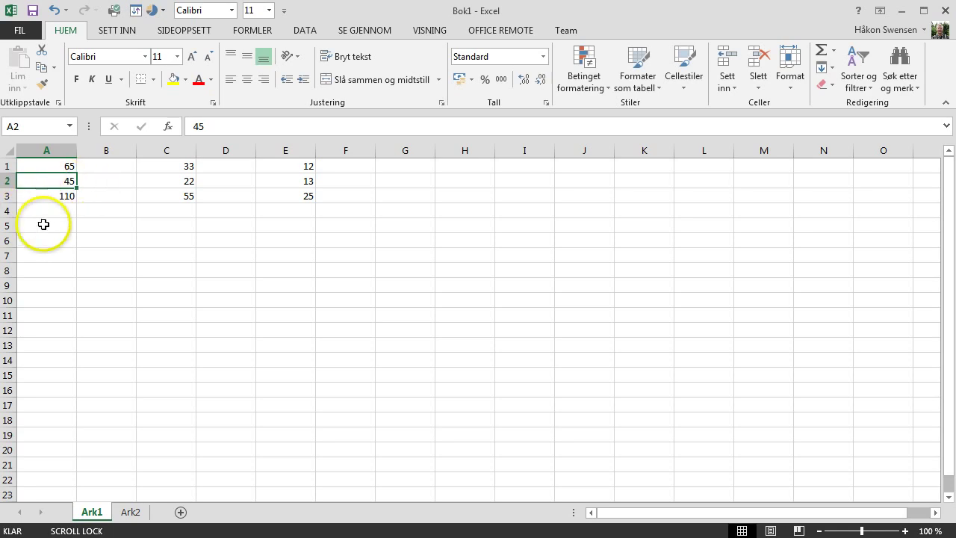